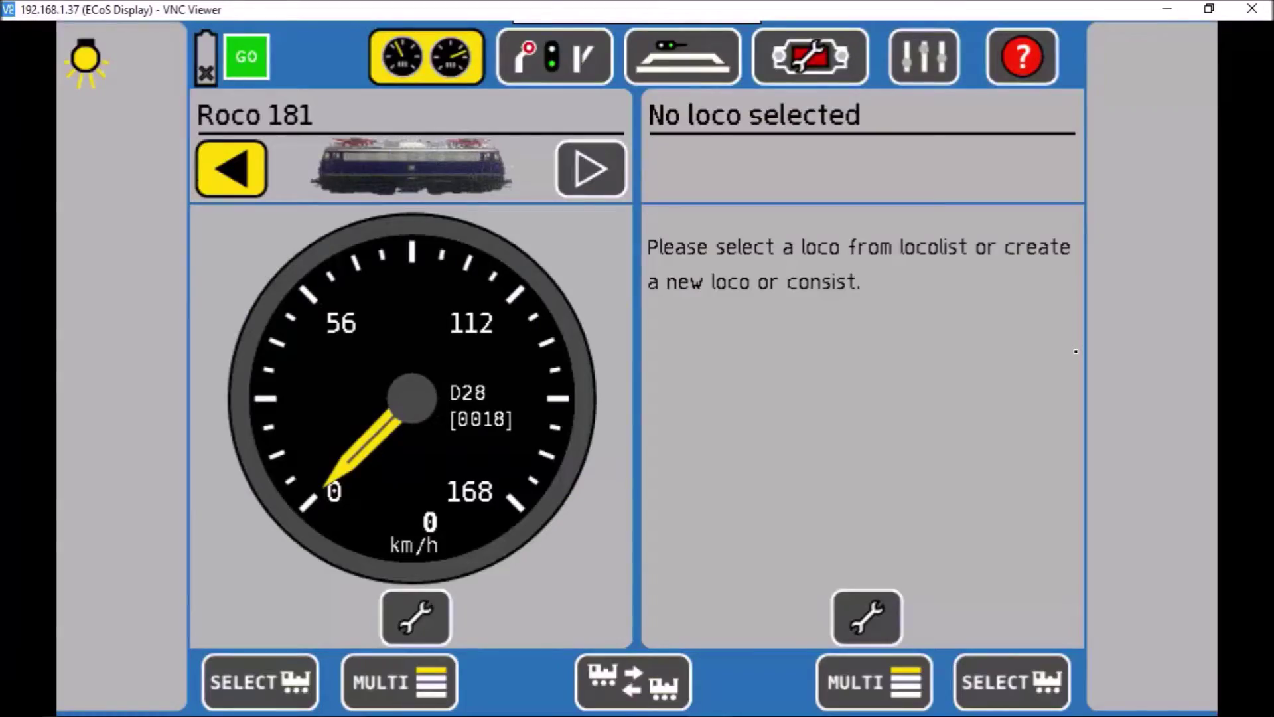
- Review the Roco 181 loco's speed indicator display properties and accept the loco settings
click(437, 612)
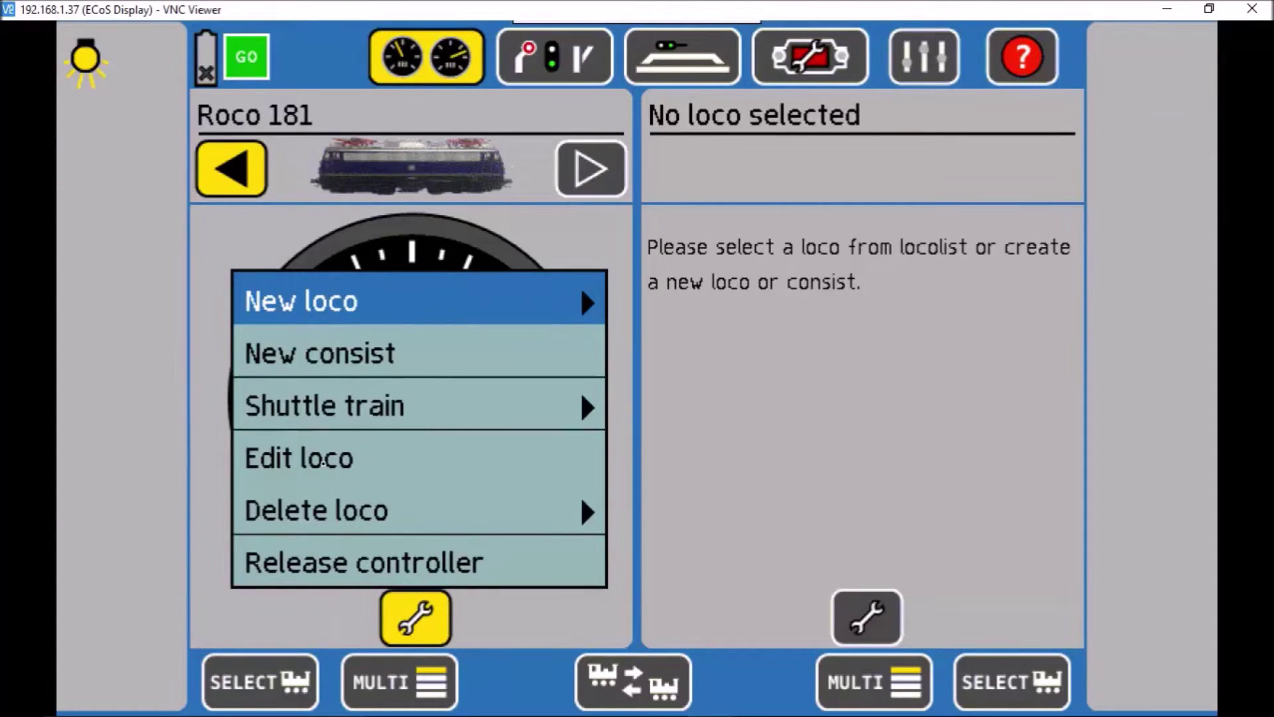
click(327, 471)
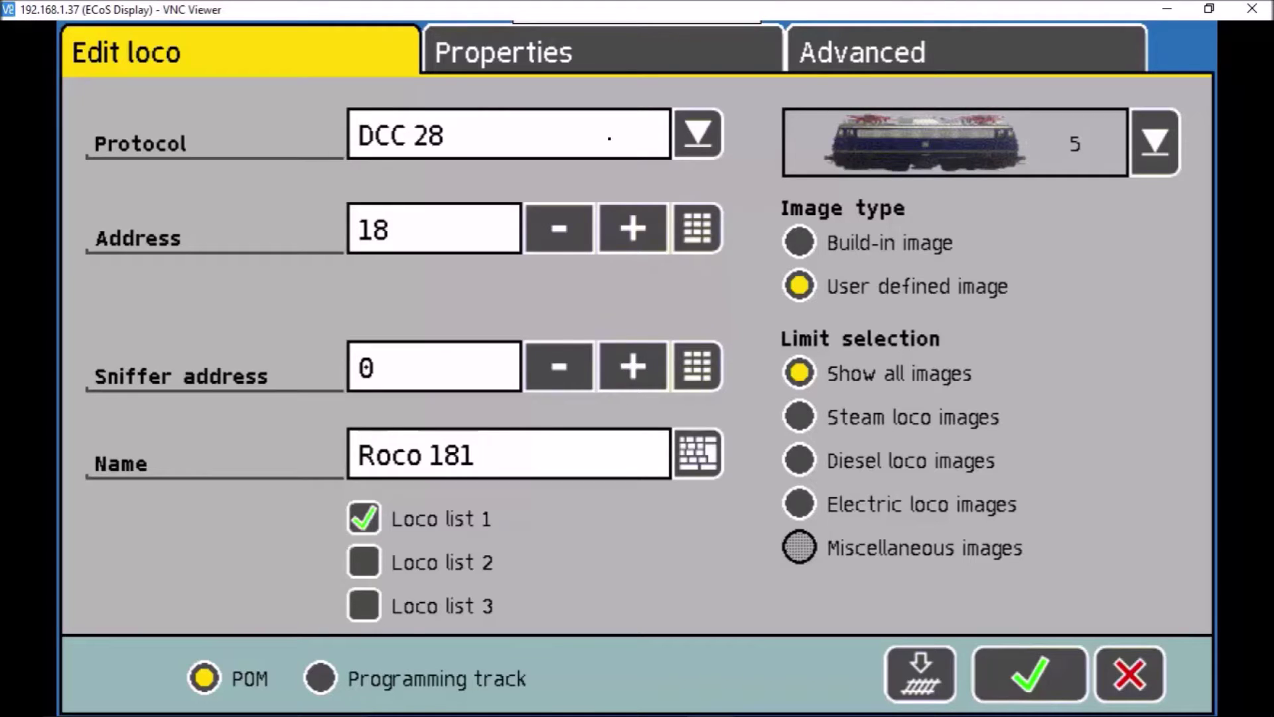
click(508, 52)
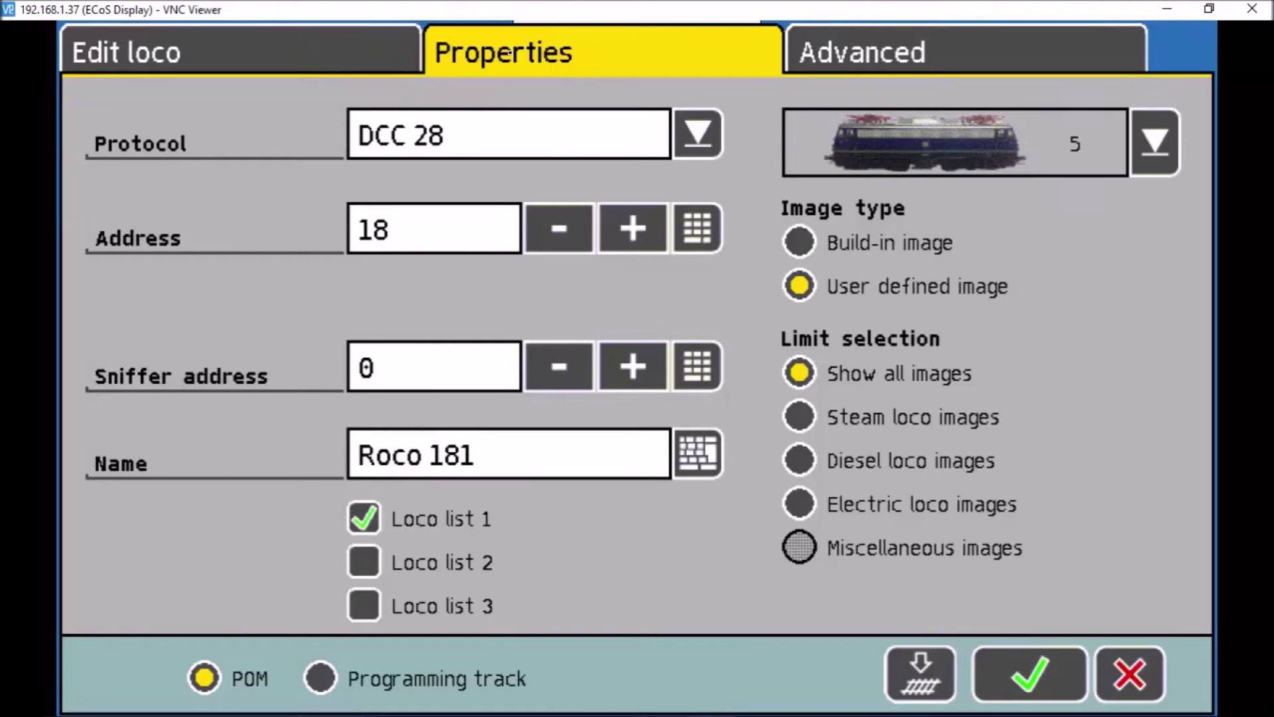
click(109, 285)
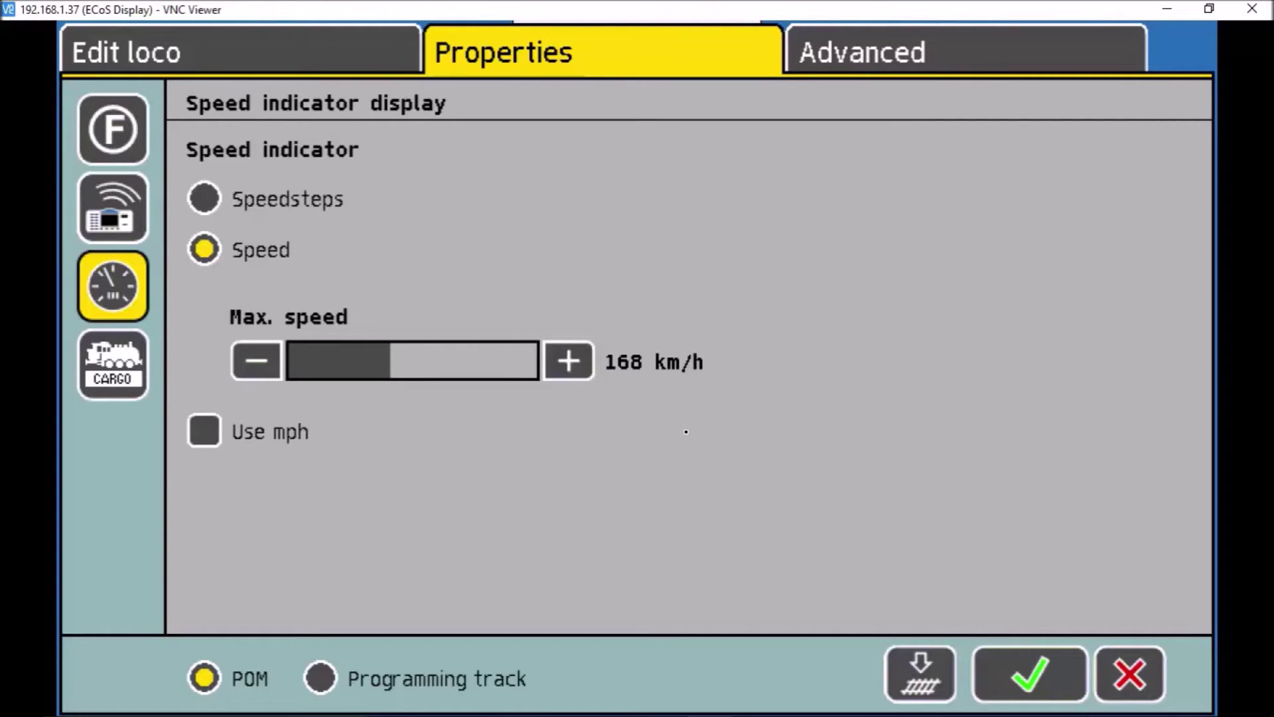
click(1012, 675)
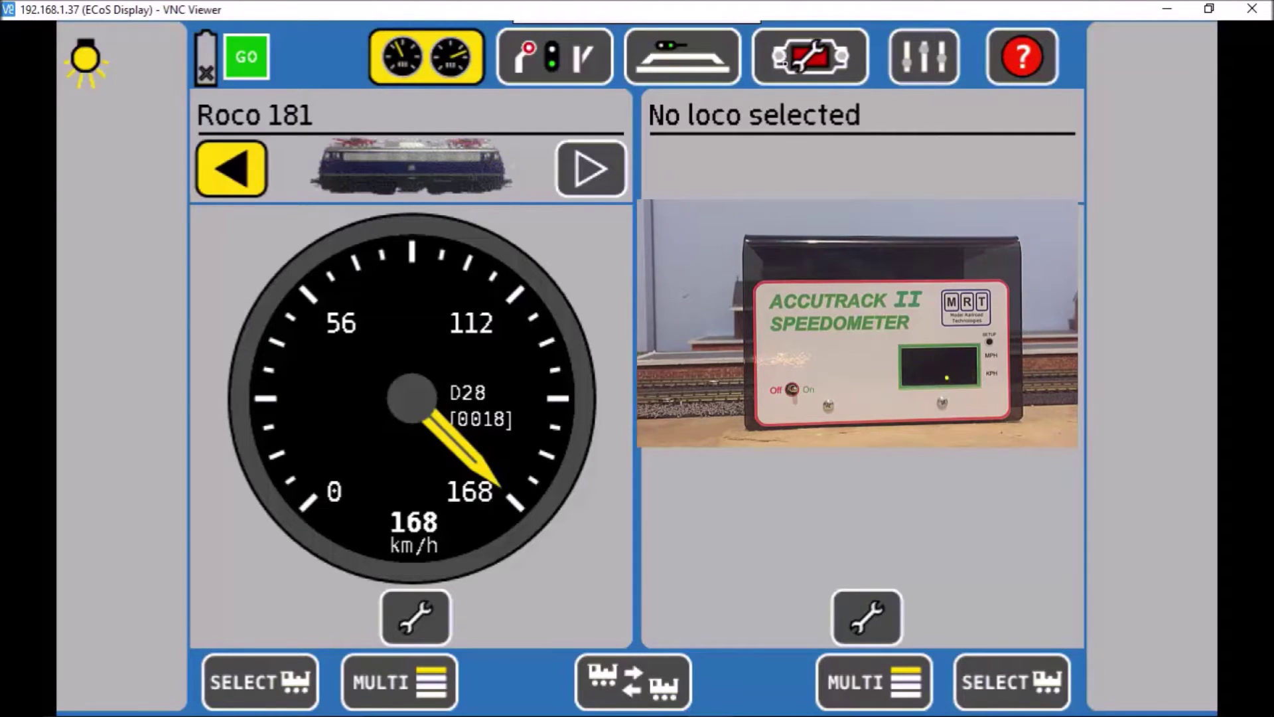
- Read CV 94 of the loco decoder in DCC decoder programming, then write the value 200 to it
click(784, 61)
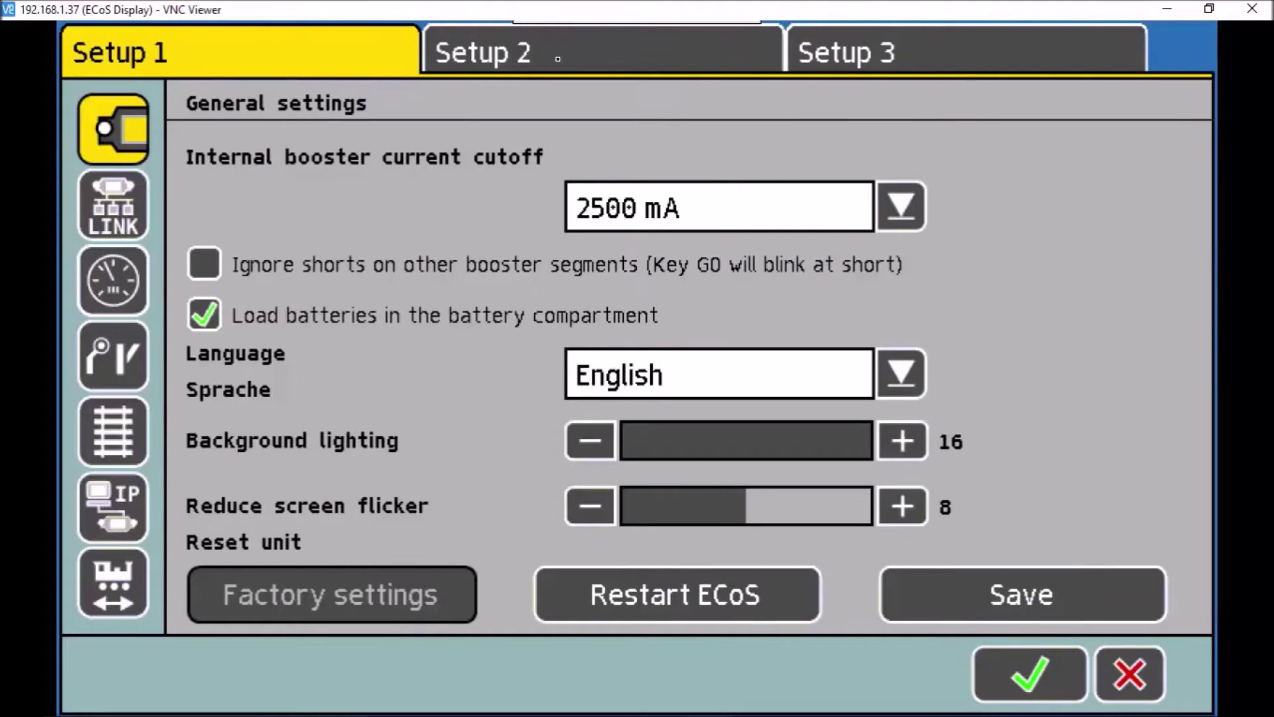
click(608, 57)
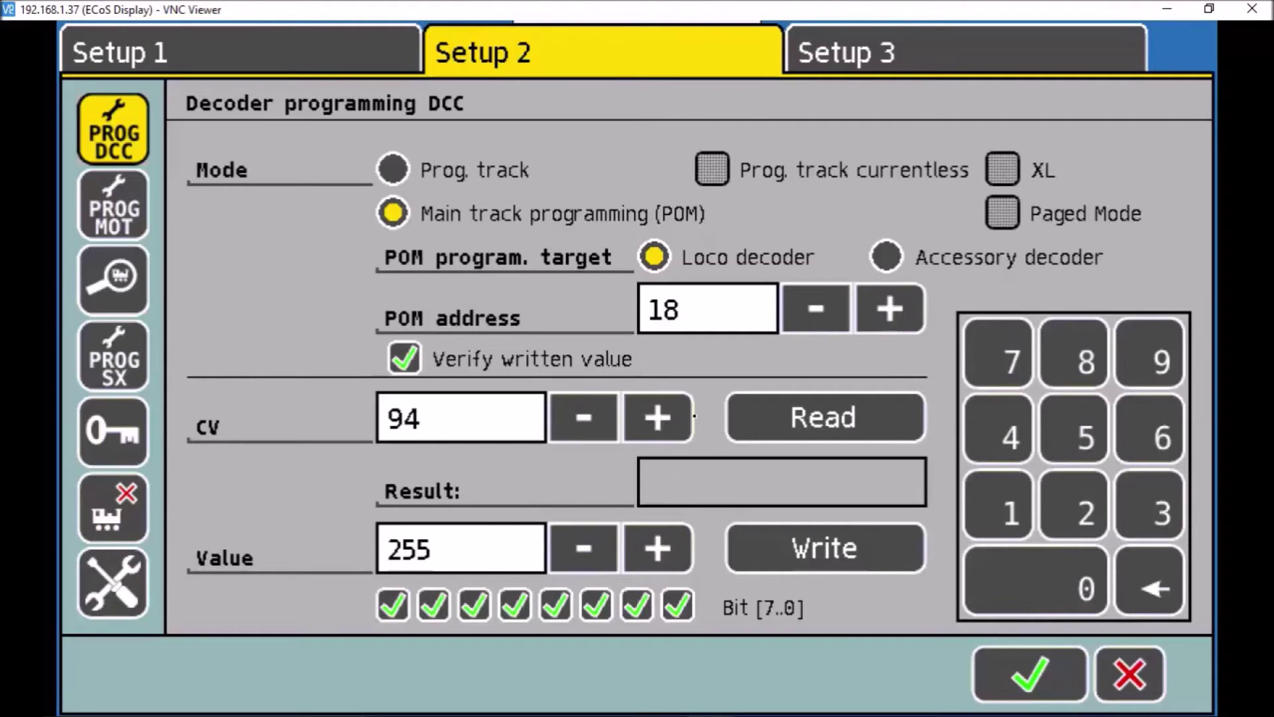
click(805, 422)
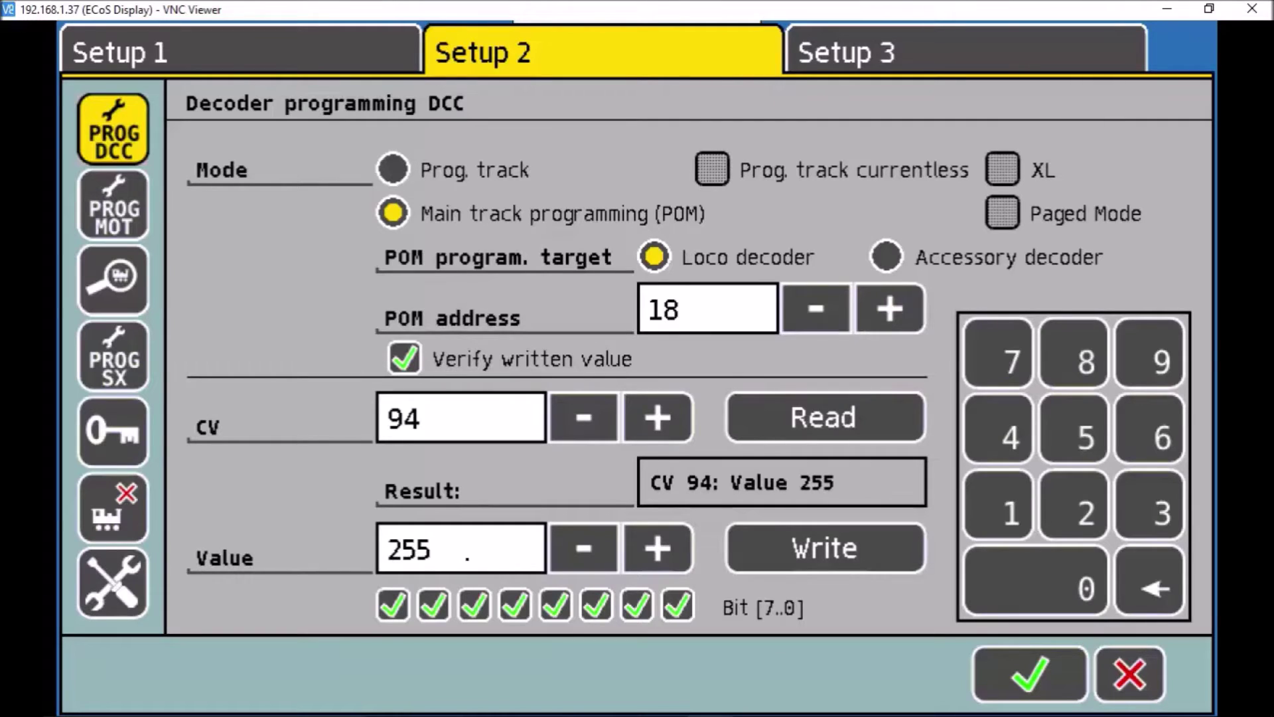
click(467, 558)
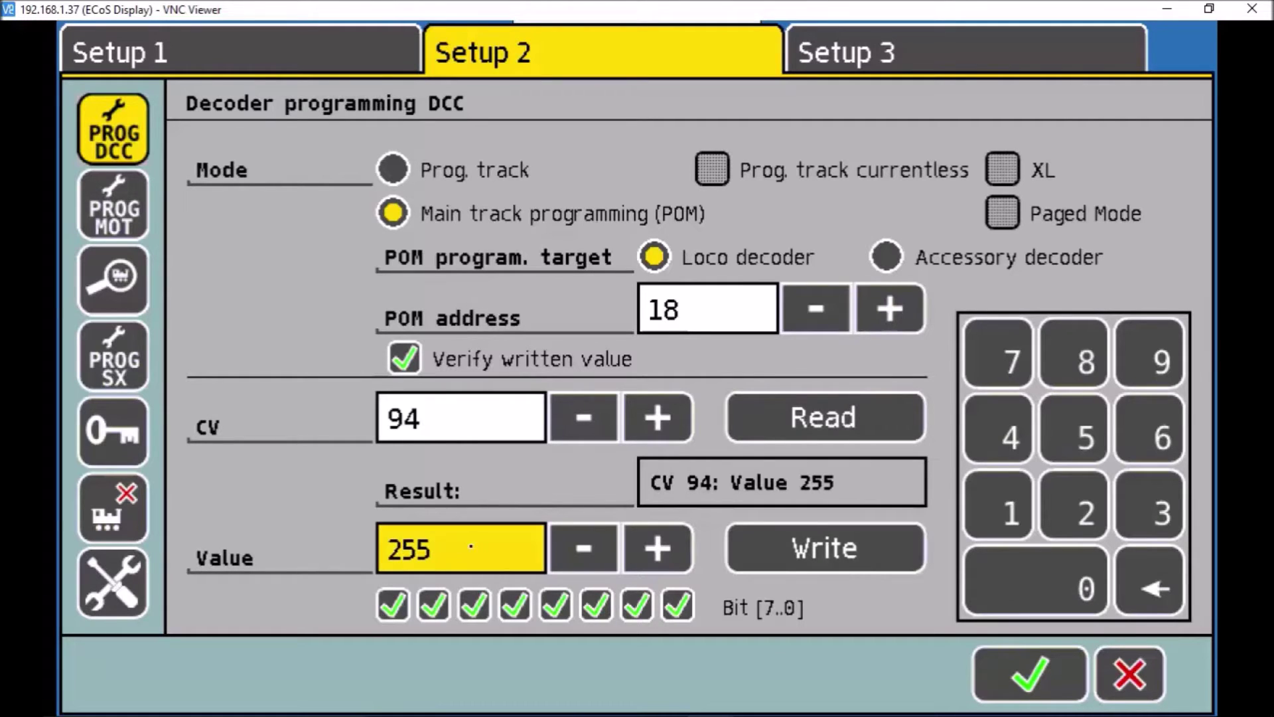
click(1137, 576)
click(1138, 577)
click(1039, 591)
click(1039, 591)
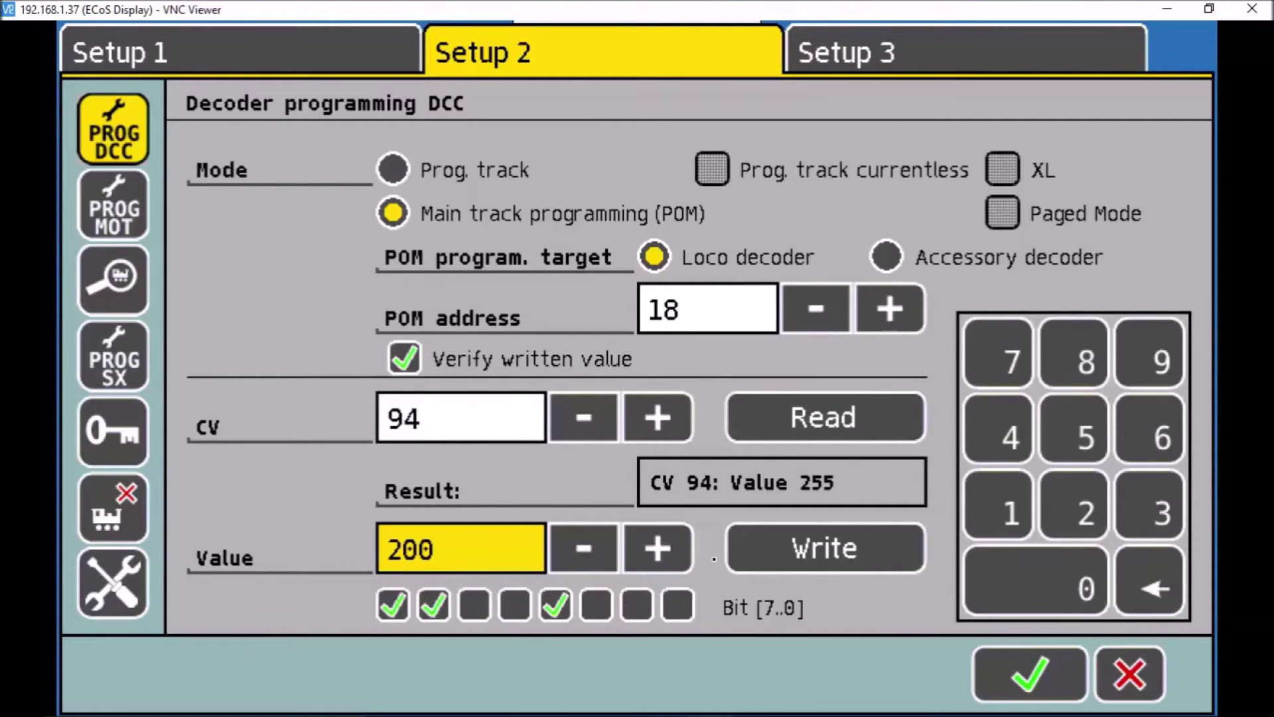
click(796, 547)
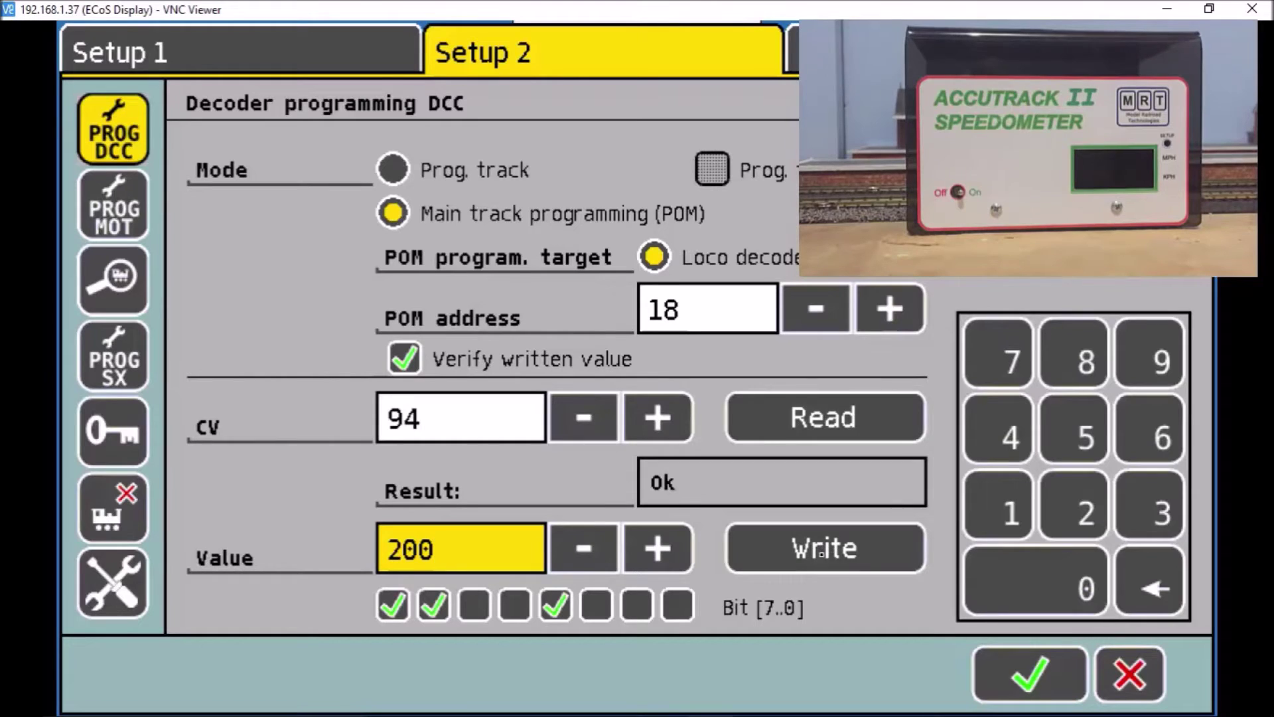
click(815, 555)
- Read CV 67 from the loco decoder and return to the loco control display
click(539, 413)
click(1154, 584)
click(1155, 584)
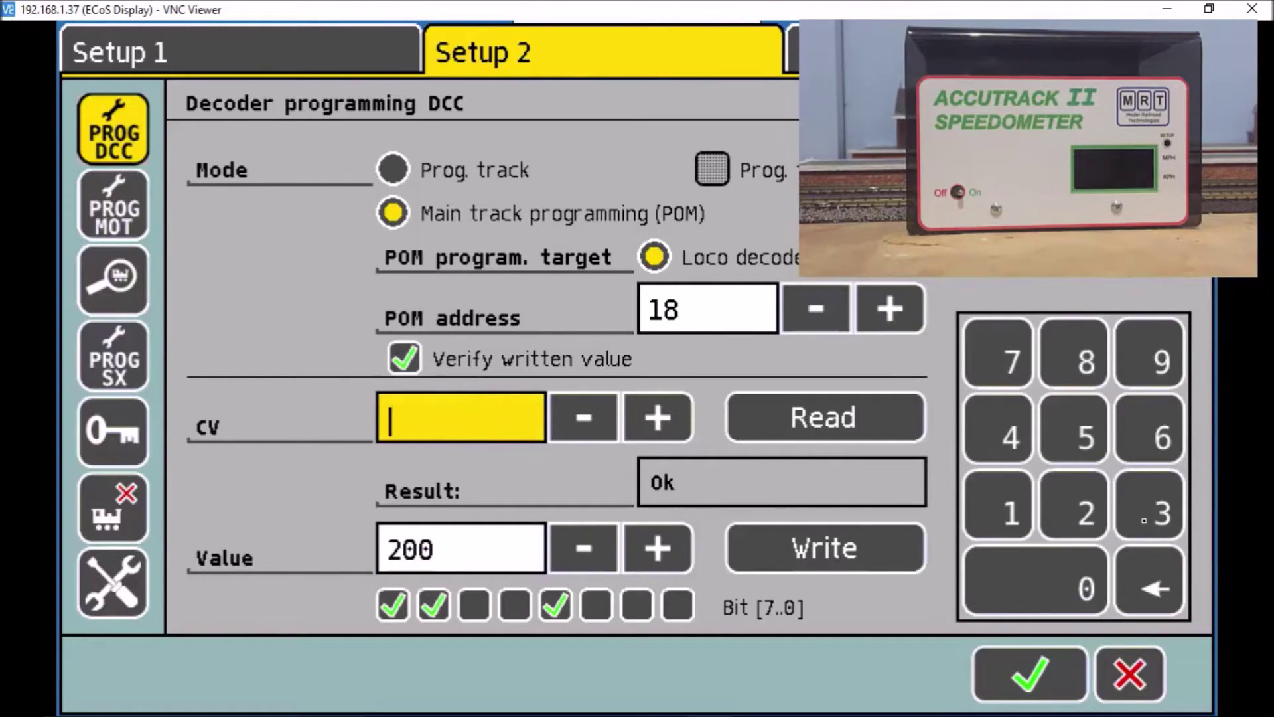
click(1140, 446)
click(1002, 362)
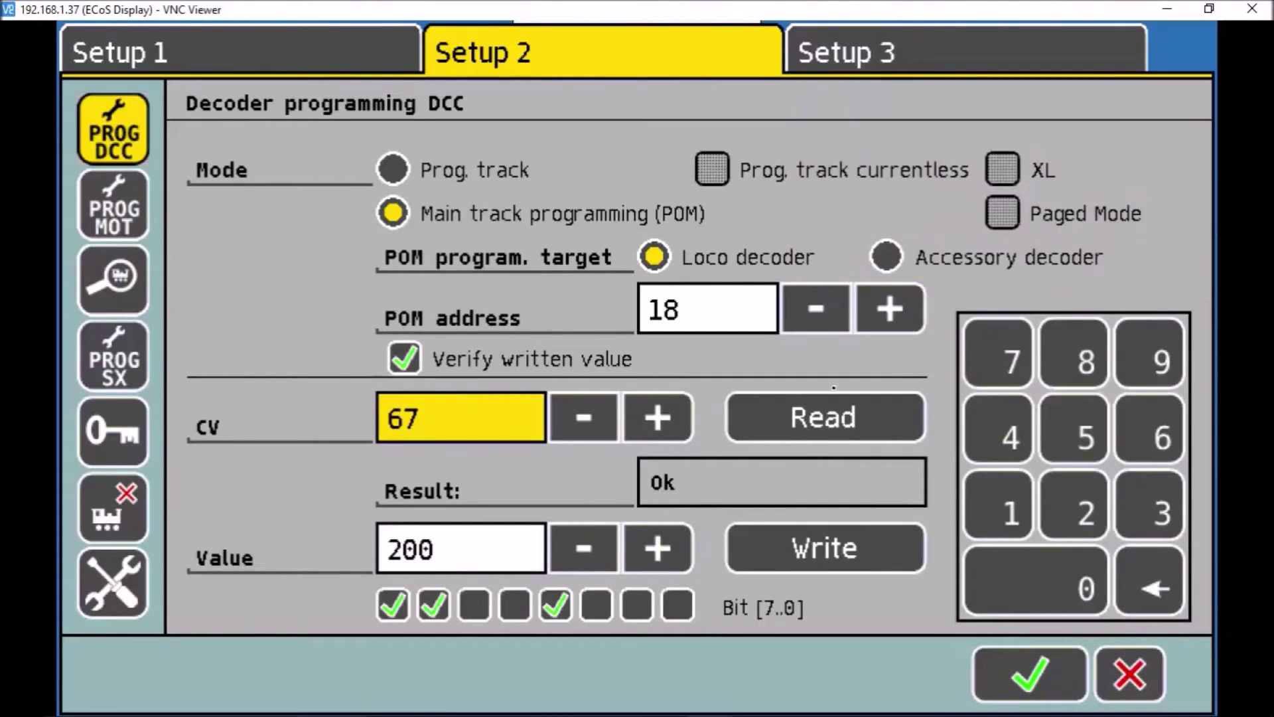
click(791, 417)
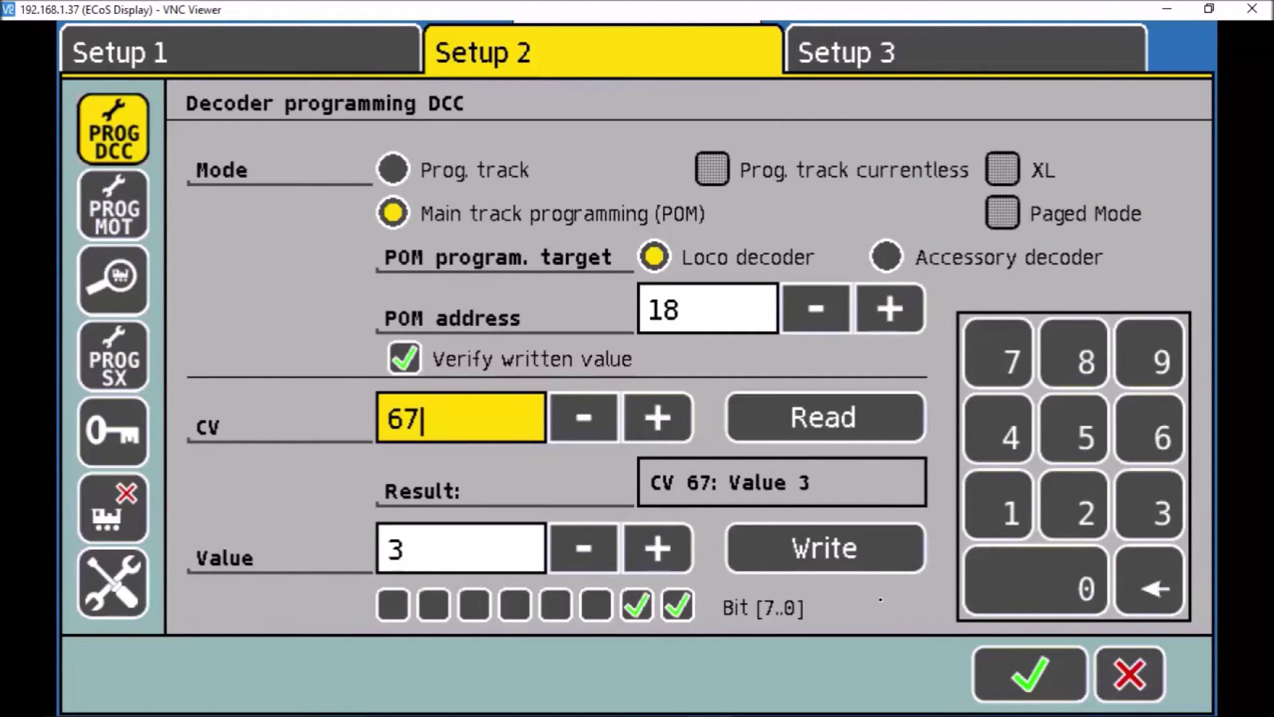
click(981, 659)
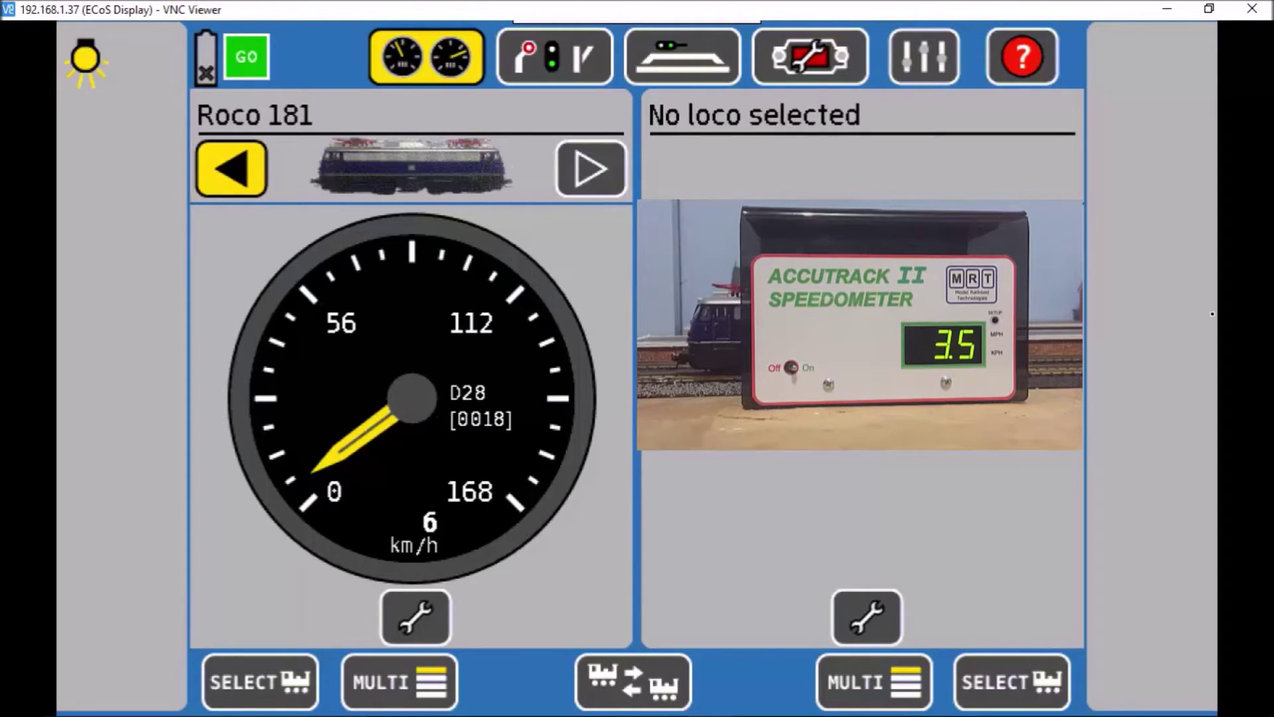
- Write the value 5 to CV 67 in DCC decoder programming and return to the loco control display
click(810, 57)
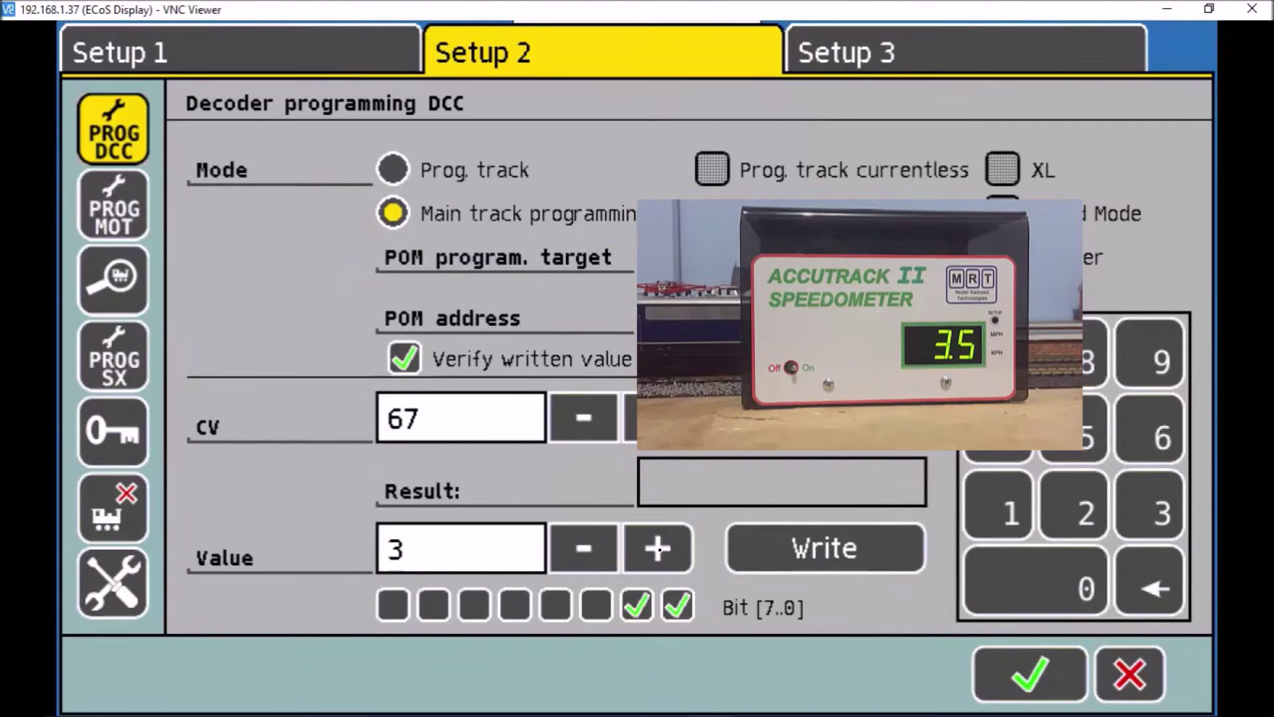
click(657, 549)
click(658, 548)
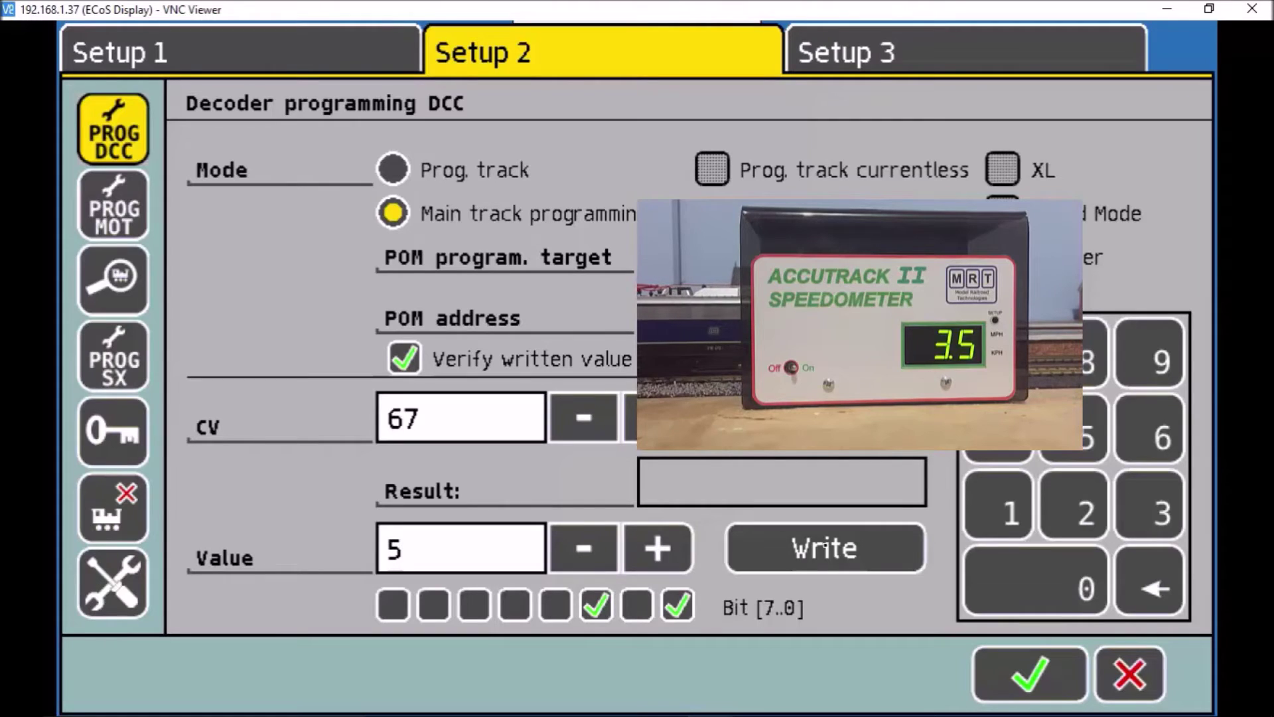
click(825, 545)
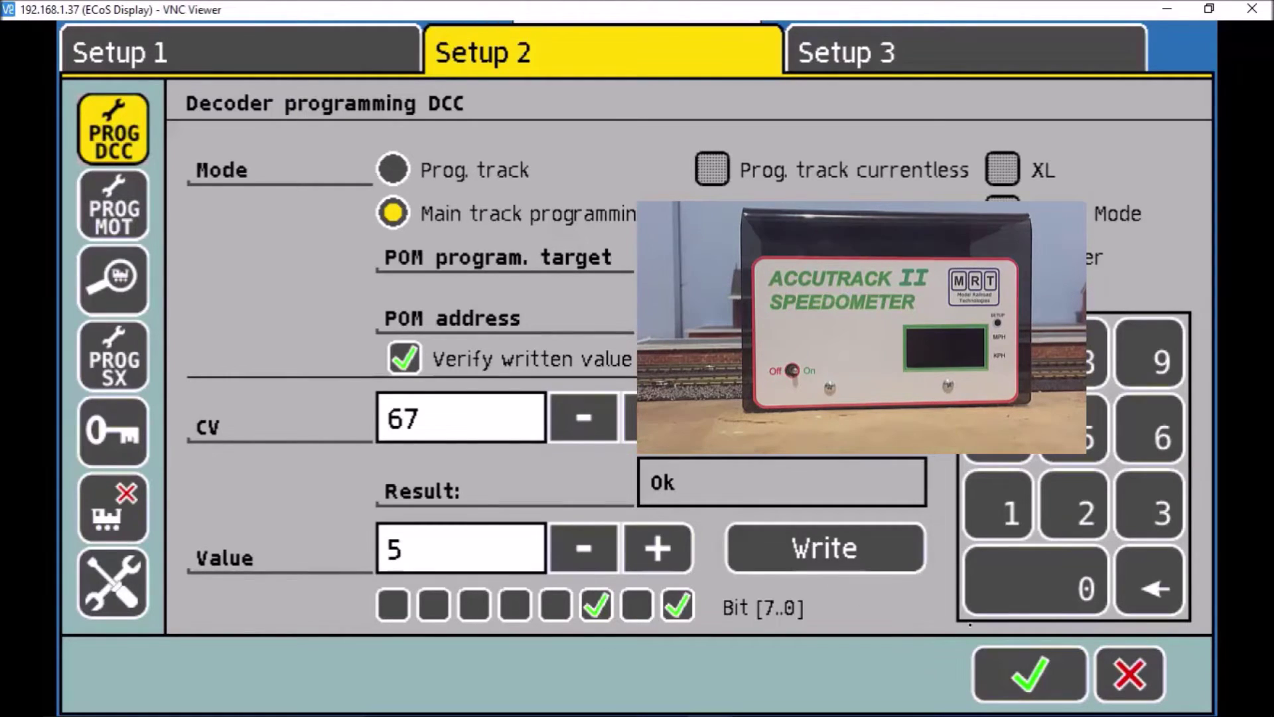
click(1015, 667)
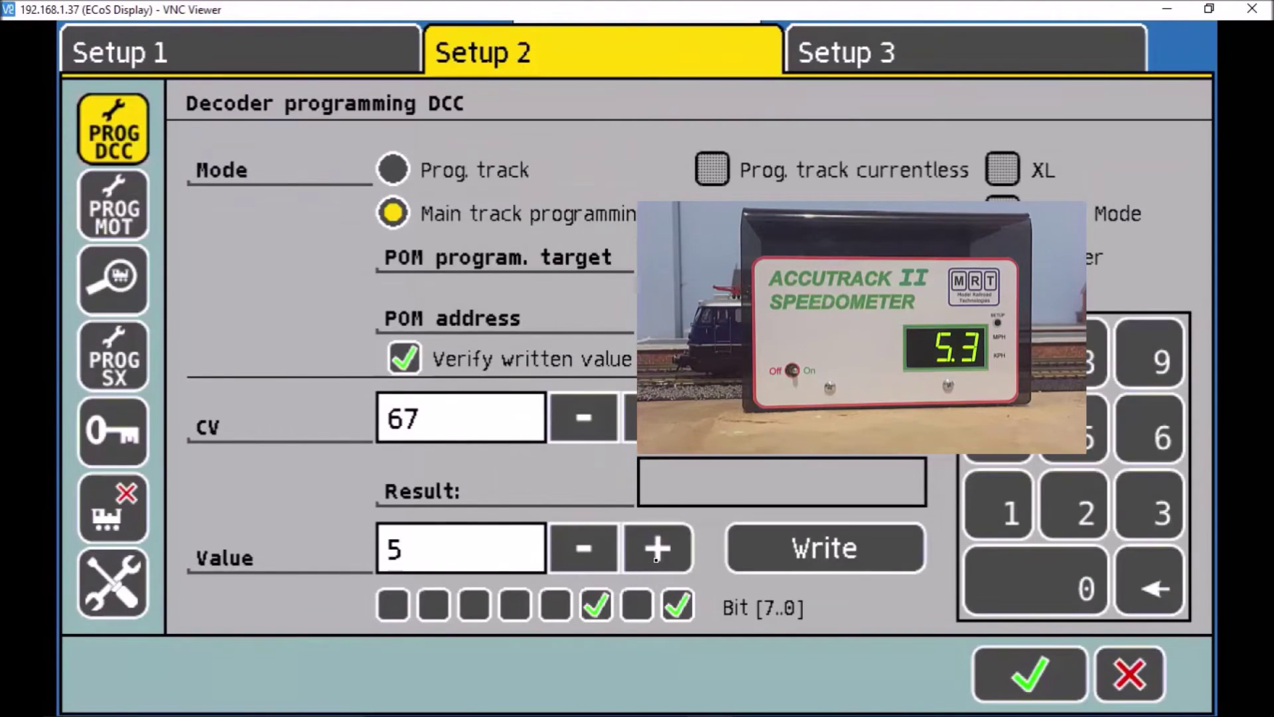
- Raise the CV 67 value to 6, write it to the decoder and close decoder programming
click(656, 559)
click(817, 558)
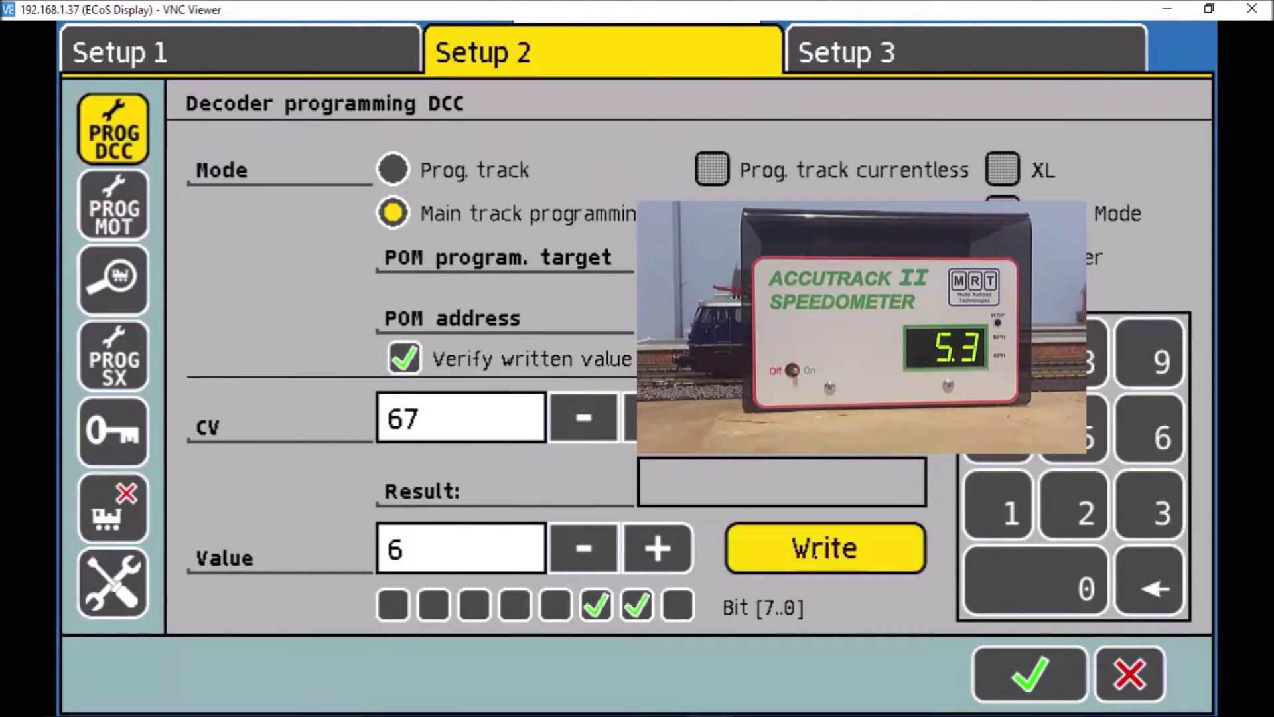
click(1038, 659)
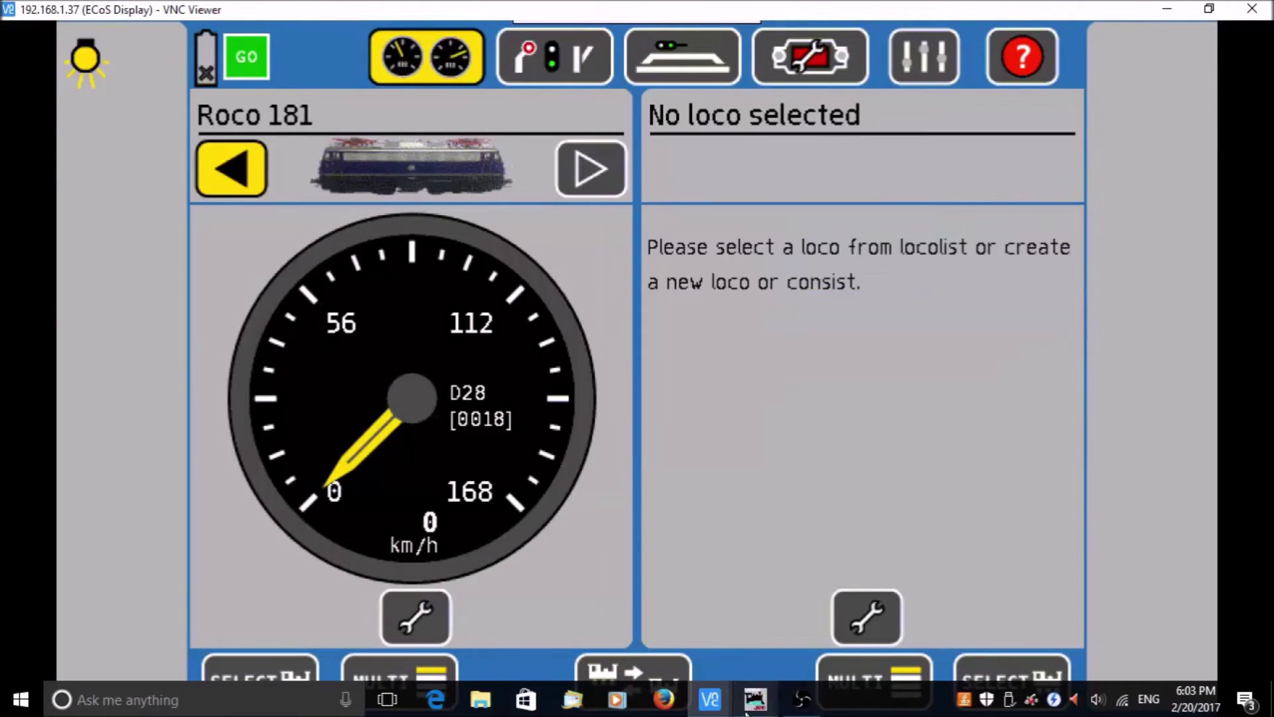
- Switch to the Roco 181 decoder programmer window and read the full Speed Table sheet from the decoder
mouse_move(756, 698)
click(793, 614)
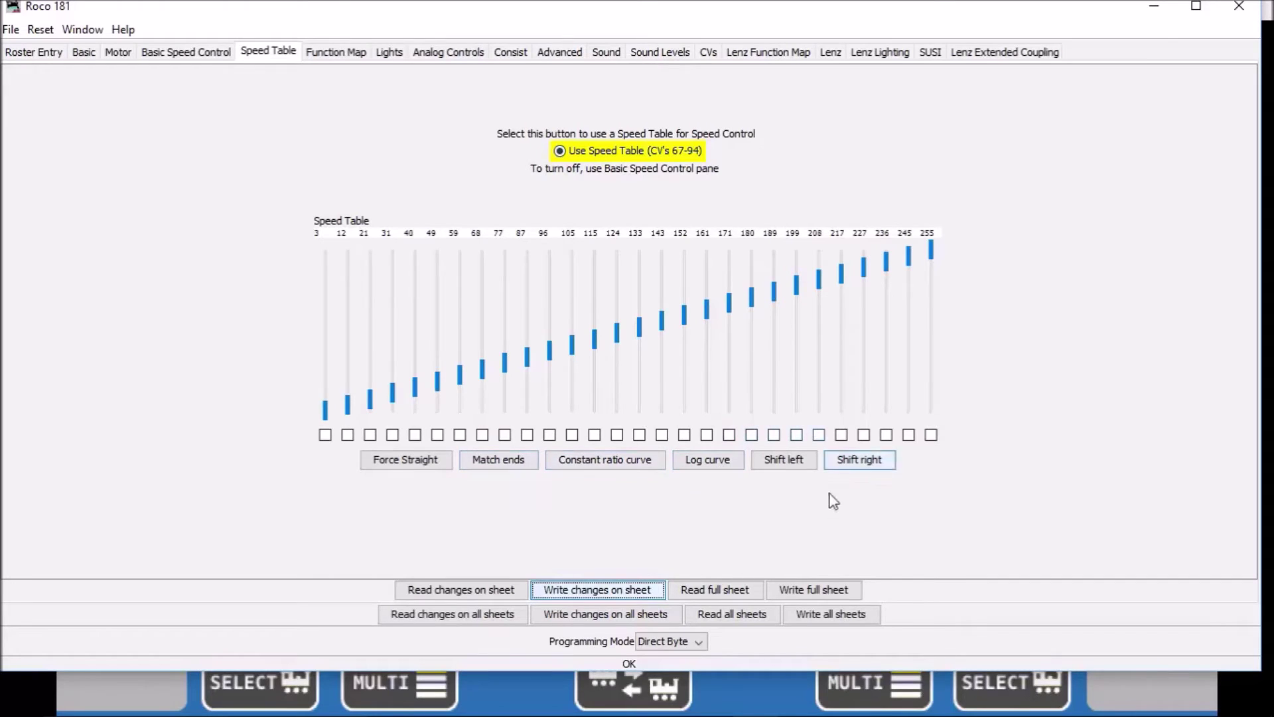
click(712, 591)
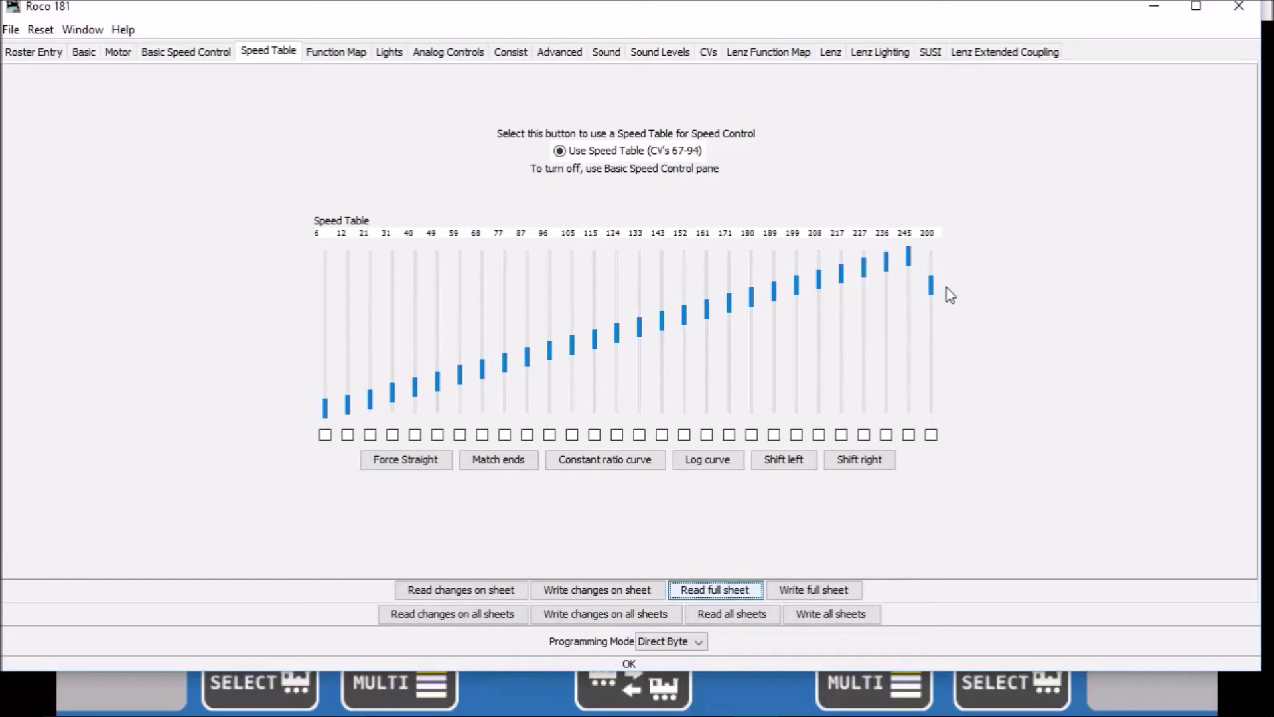
- Match the speed table to its end values, write the changes on the sheet and return to the ECoS display
click(501, 466)
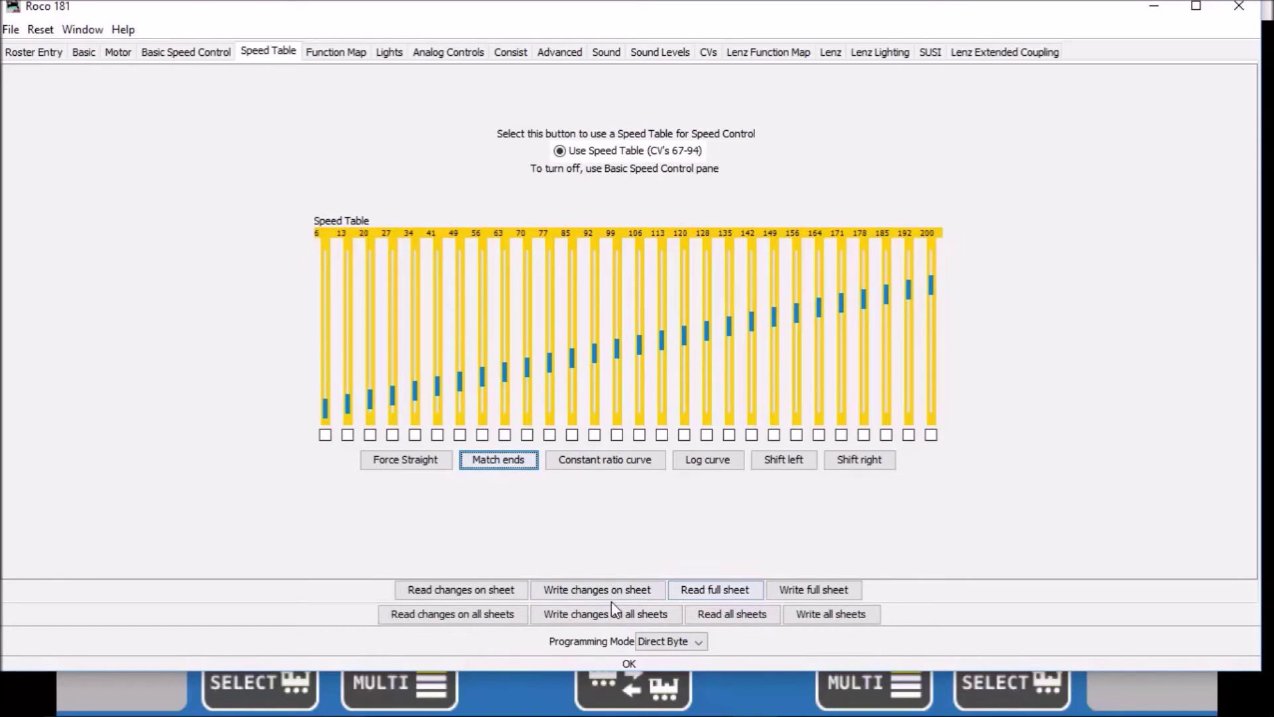
click(582, 590)
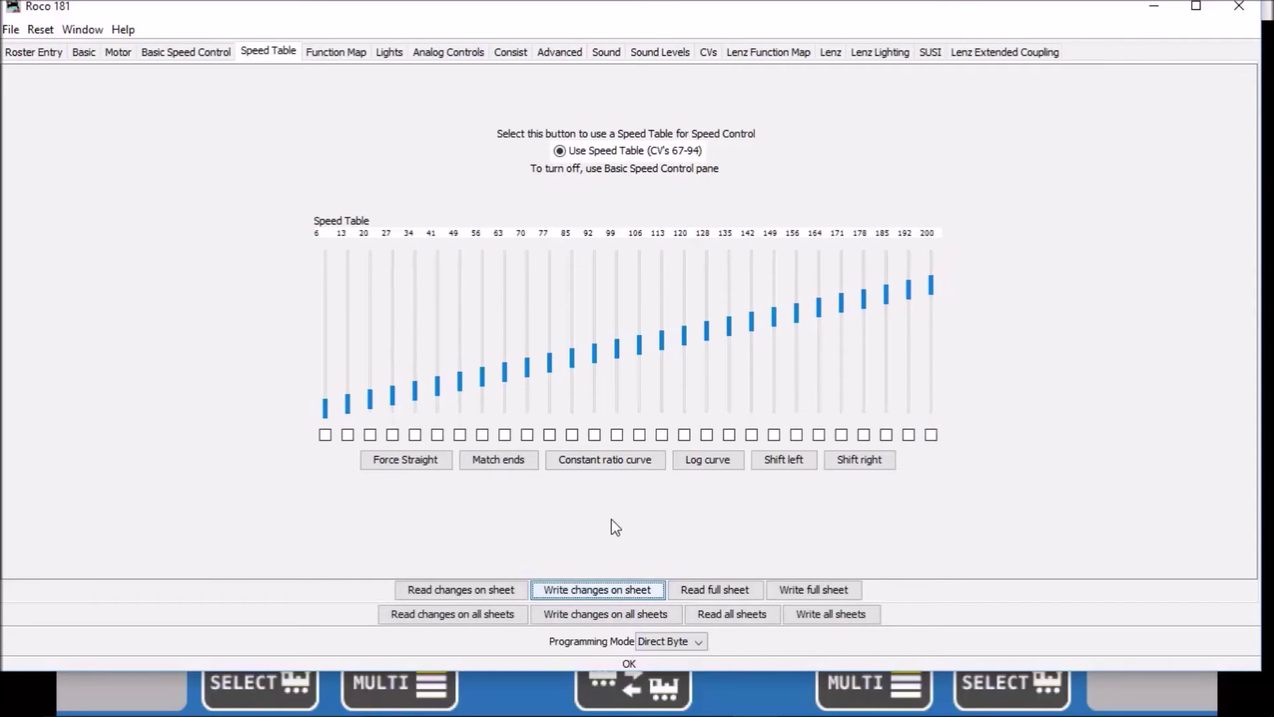
click(746, 683)
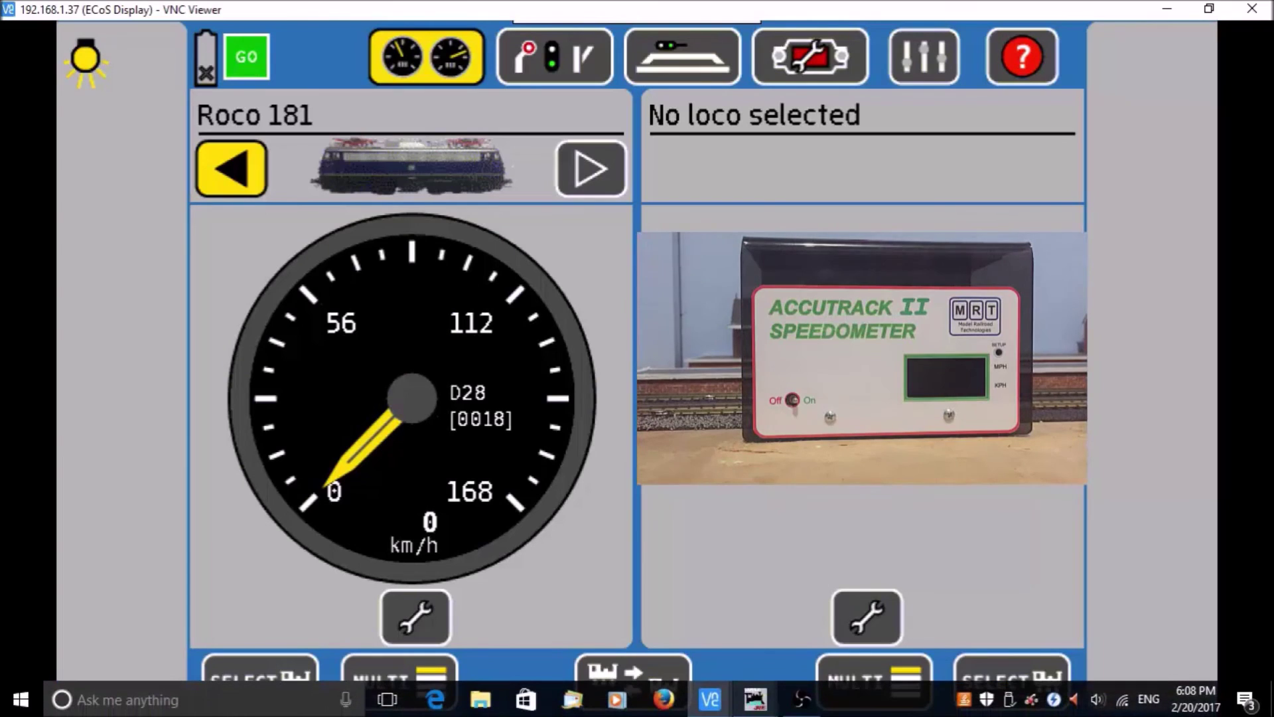
- Switch back to the Roco 181 programmer window showing the speed table
mouse_move(754, 699)
click(798, 630)
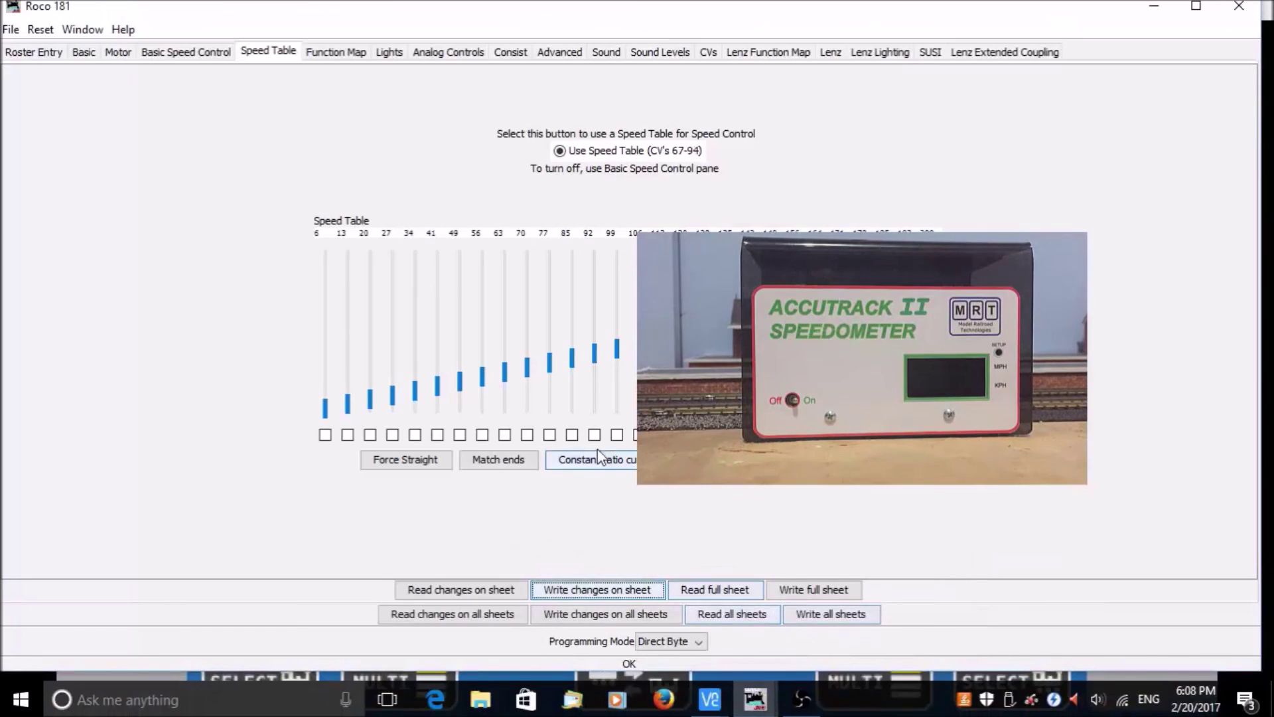